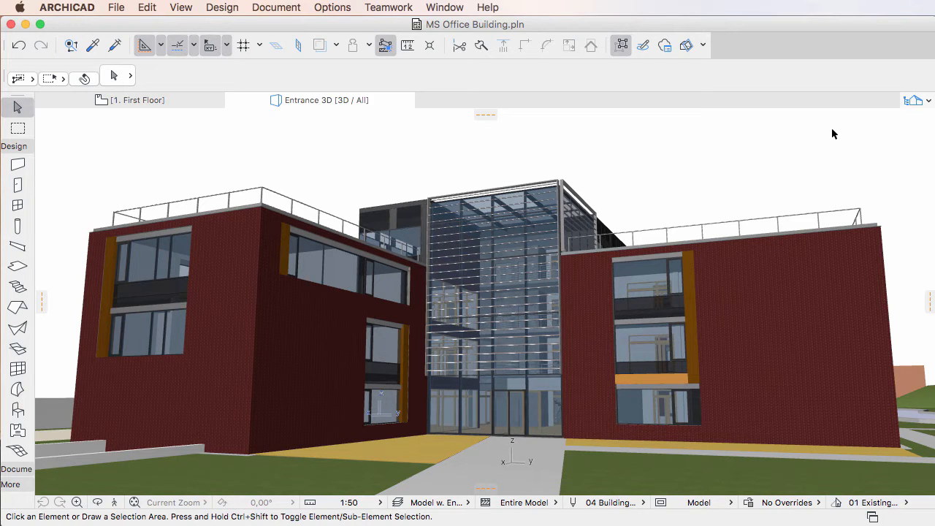
Show the First Floor plan zoomed in on the tea kitchen area.
{"action": "left_click", "coordinate": [181, 102]}
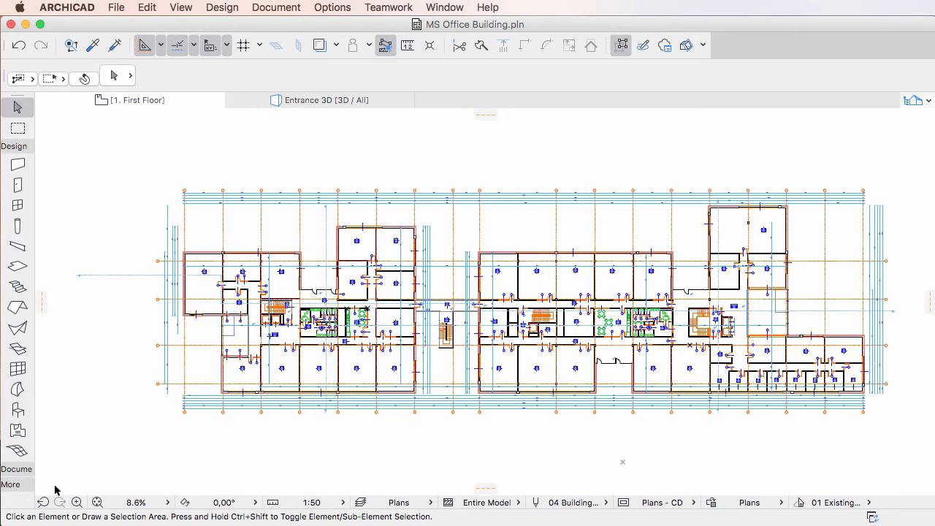
{"action": "left_click", "coordinate": [43, 502]}
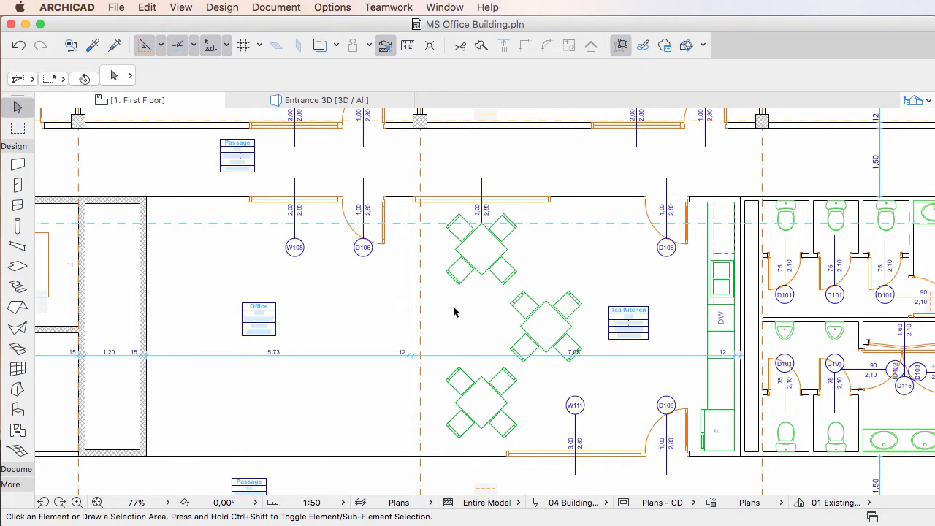
{"action": "left_click", "coordinate": [415, 317]}
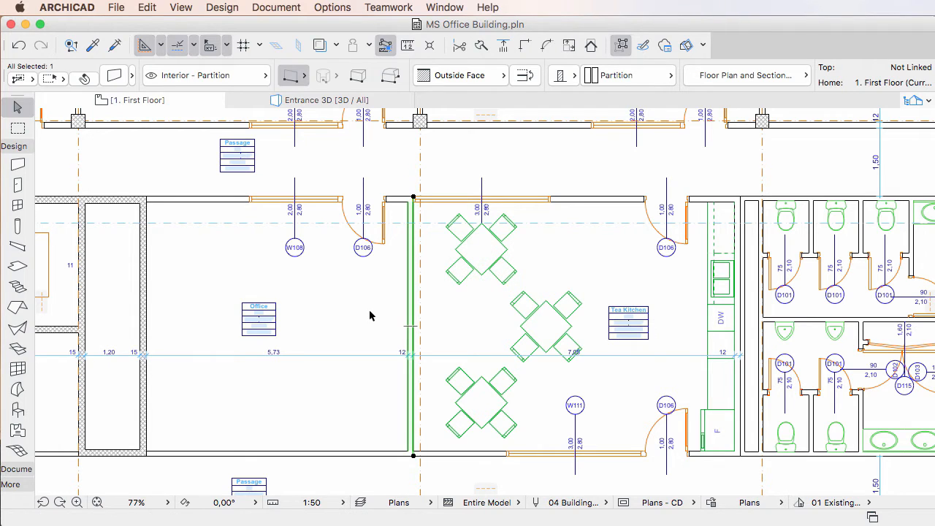
{"action": "left_click", "coordinate": [119, 76]}
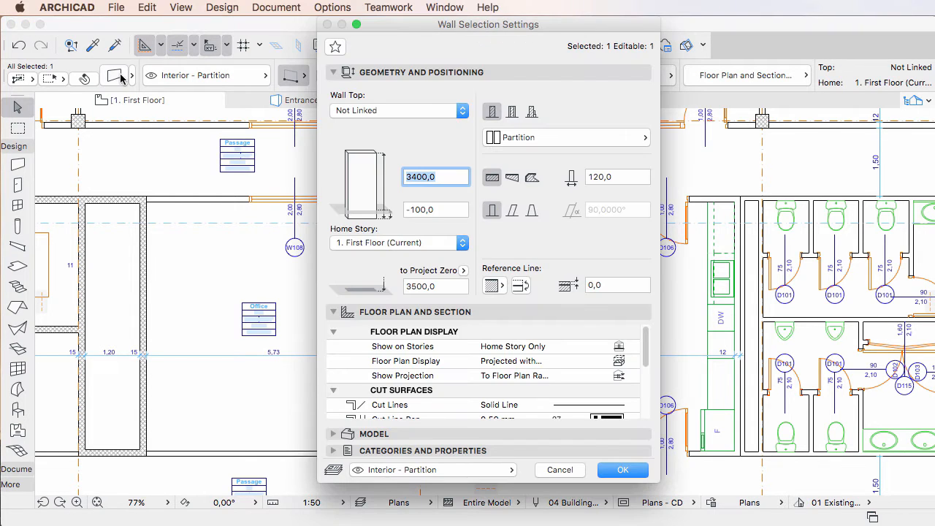
{"action": "left_click", "coordinate": [577, 73]}
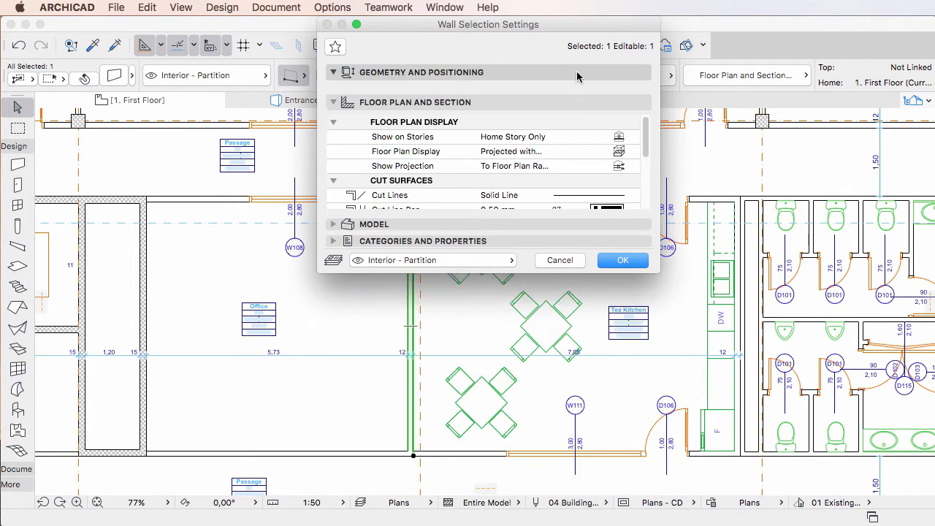
{"action": "left_click", "coordinate": [564, 228]}
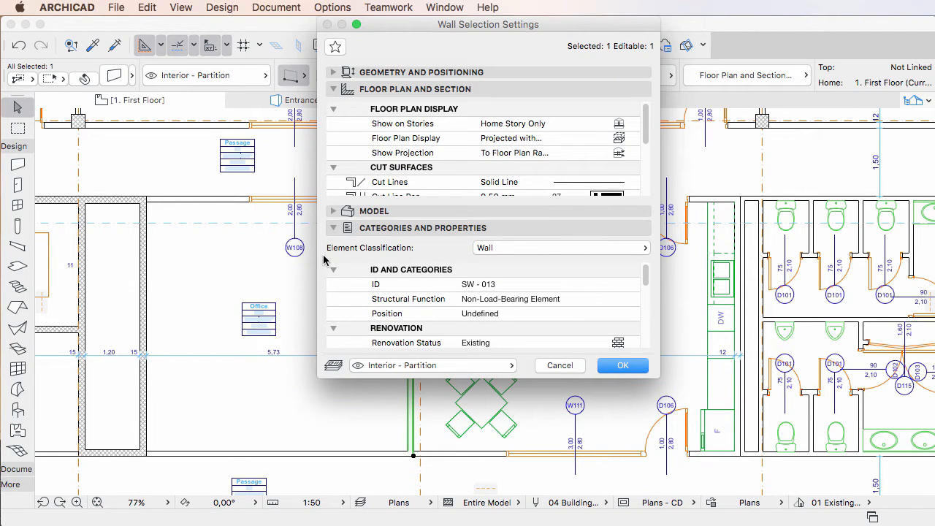
{"action": "left_click", "coordinate": [640, 248]}
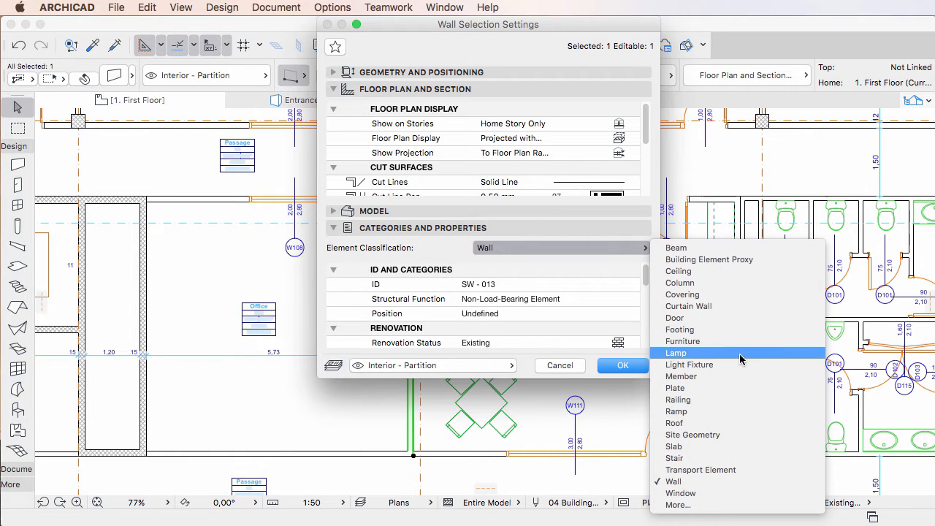
{"action": "left_click", "coordinate": [742, 488]}
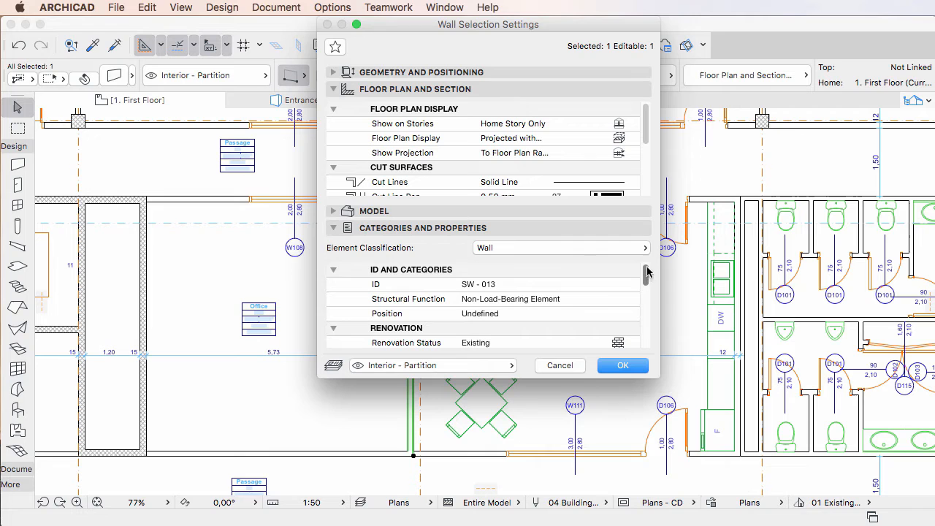
{"action": "left_click_drag", "start_coordinate": [646, 272], "coordinate": [647, 326]}
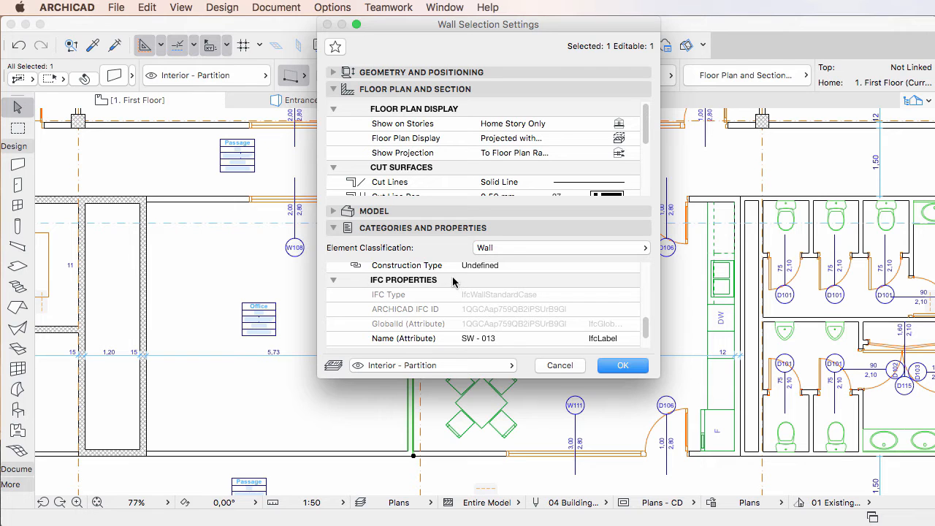
Leave the wall unchanged and place a Column Pillar 20 object on the top wall.
{"action": "left_click", "coordinate": [560, 366]}
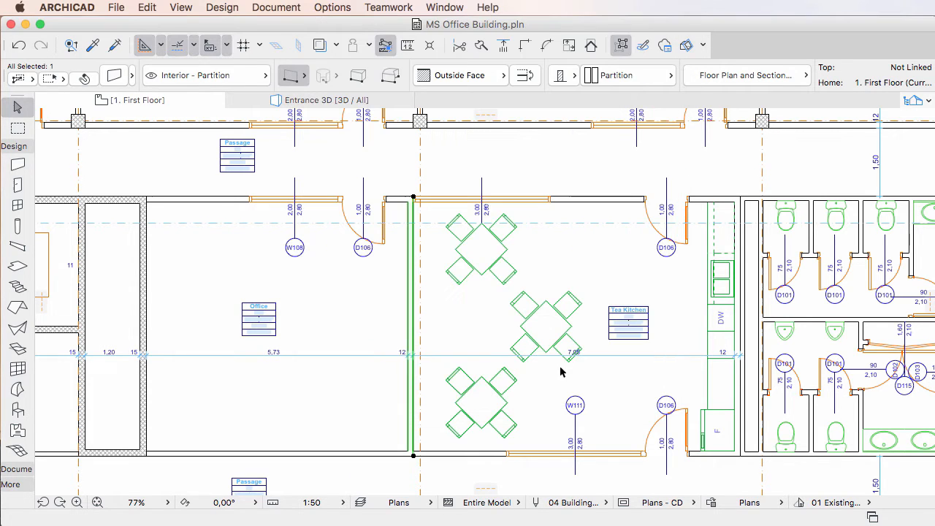
{"action": "left_click", "coordinate": [448, 331]}
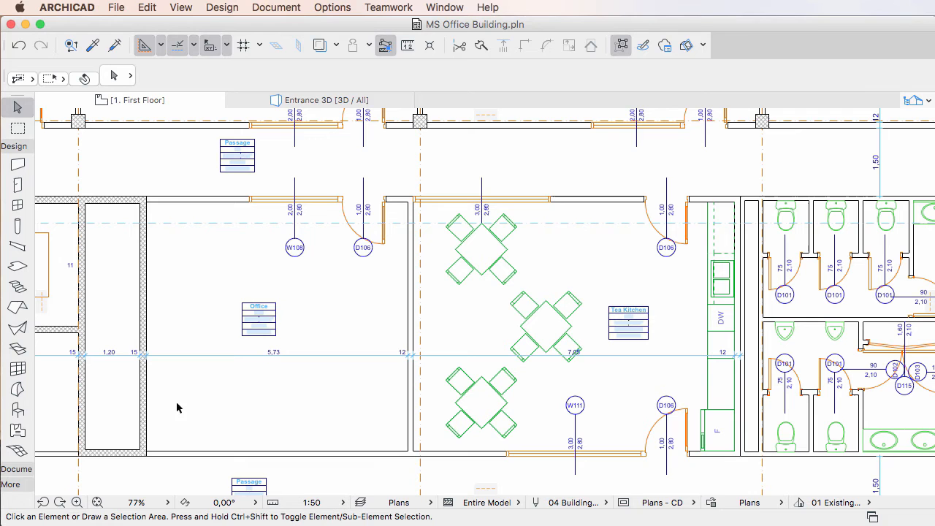
{"action": "left_click", "coordinate": [19, 411]}
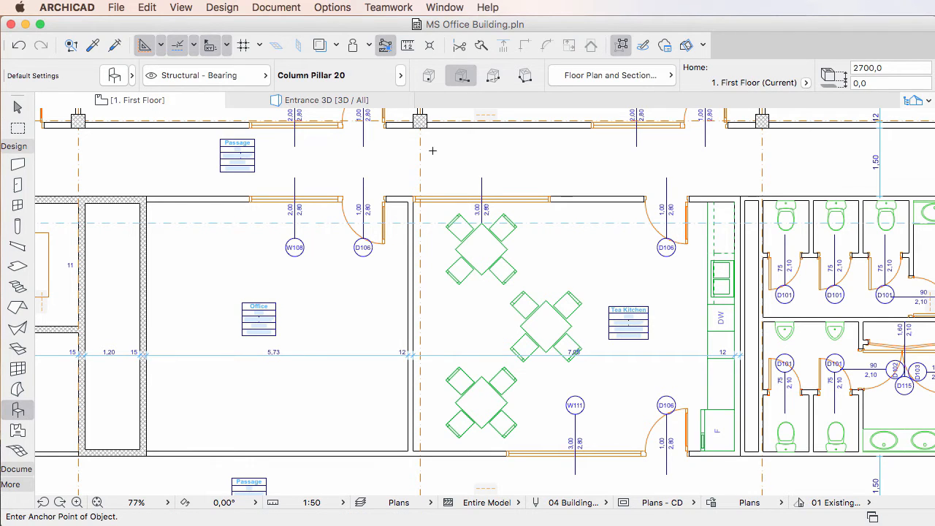
{"action": "left_click", "coordinate": [421, 121]}
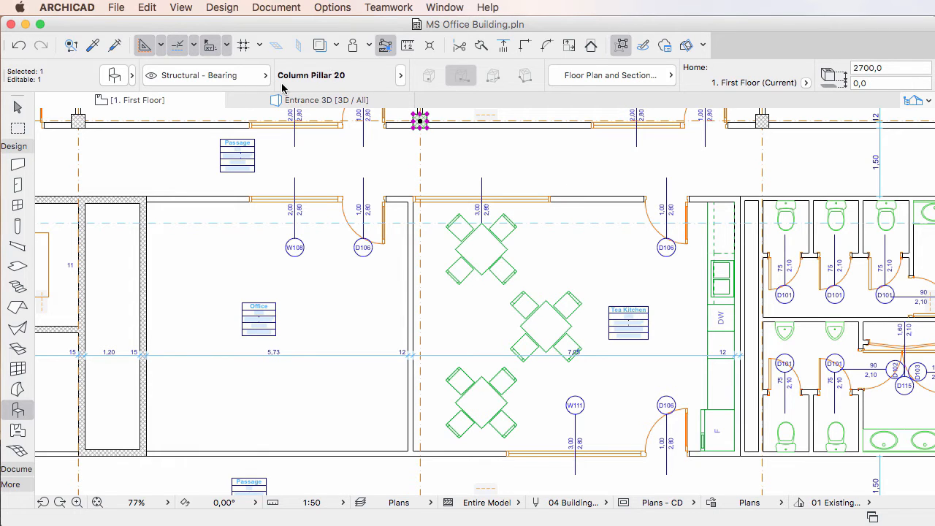
{"action": "left_click", "coordinate": [118, 9]}
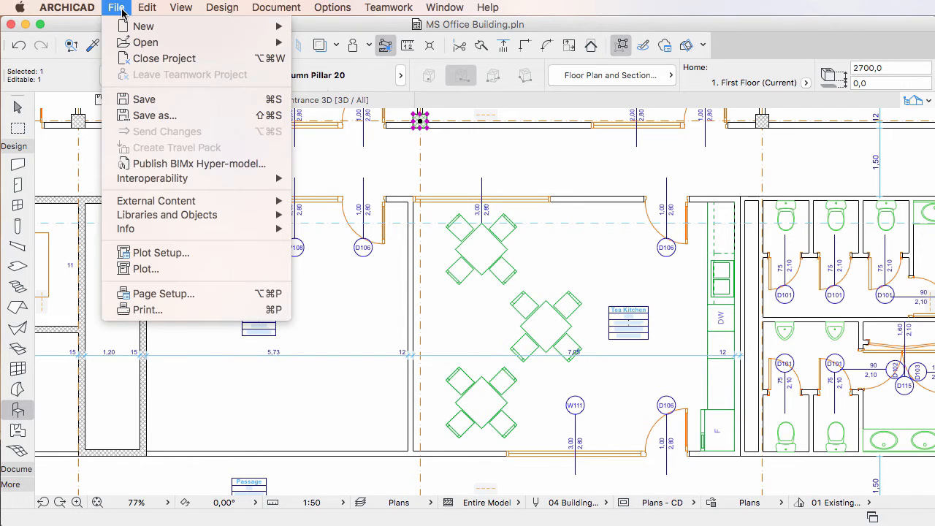
{"action": "mouse_move", "coordinate": [167, 215]}
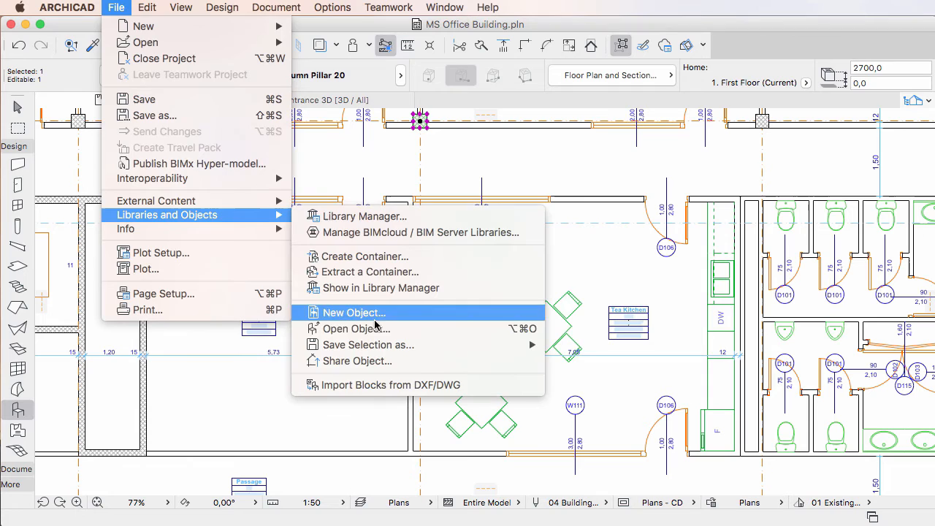
Confirm the Column Pillar 20 library part's subtype is Column and return to the plan.
{"action": "left_click", "coordinate": [382, 329]}
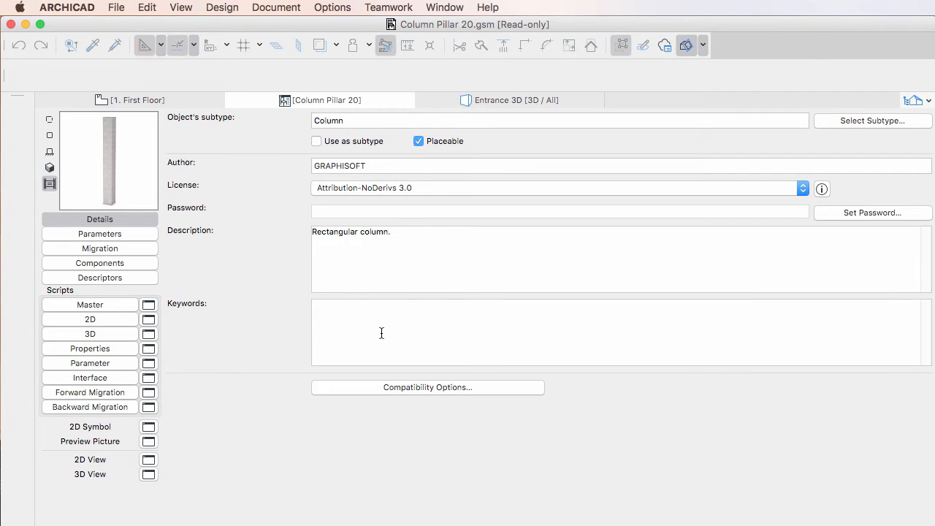
{"action": "left_click", "coordinate": [844, 121]}
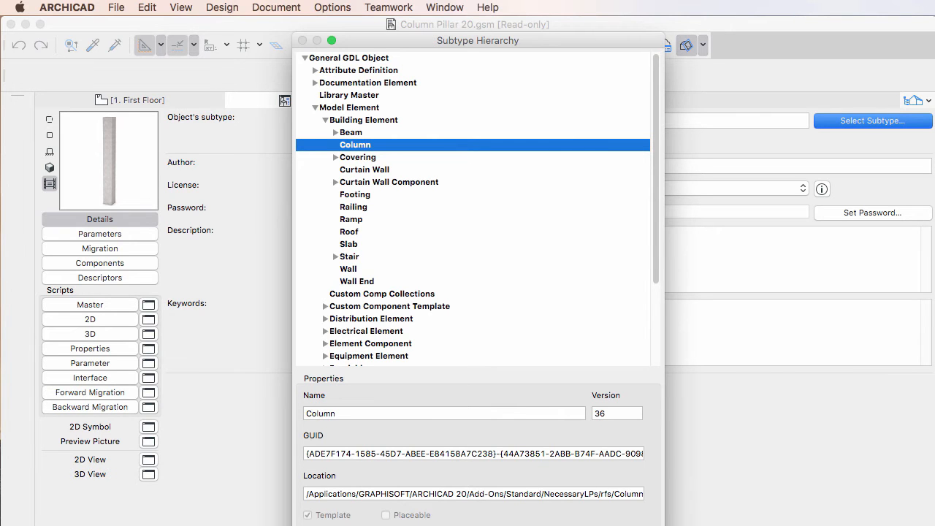
{"action": "key", "text": "Return"}
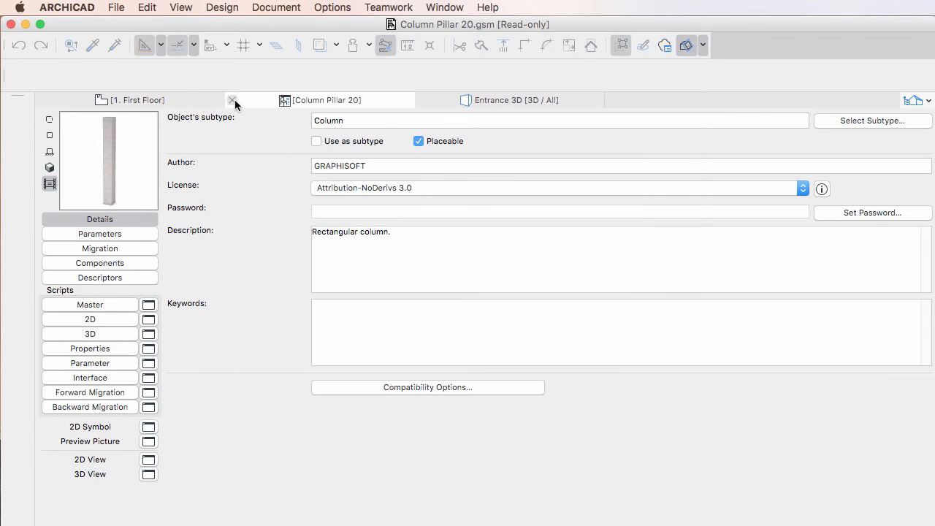
{"action": "left_click", "coordinate": [232, 101]}
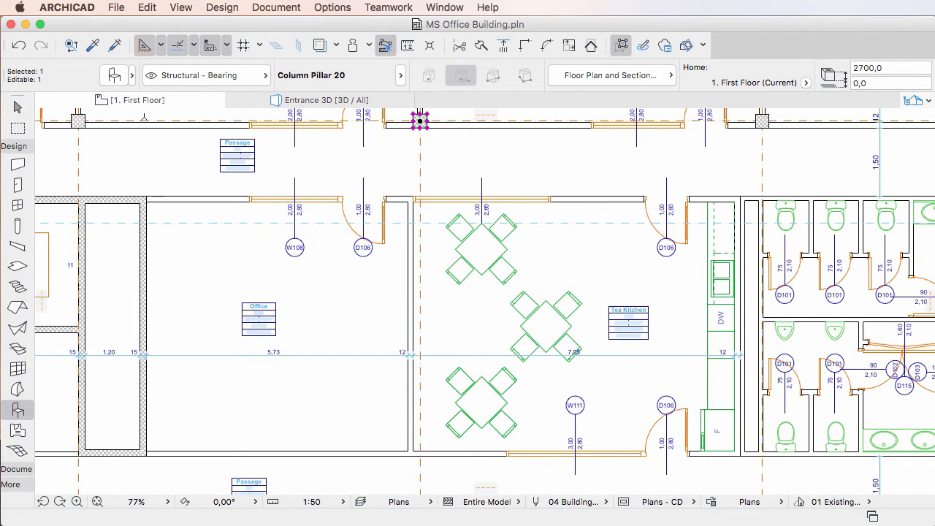
{"action": "left_click", "coordinate": [114, 75]}
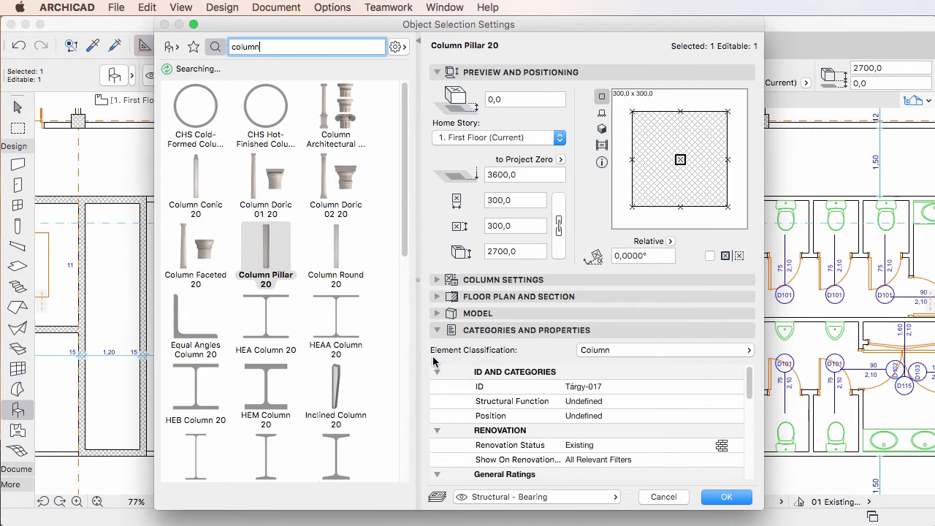
{"action": "left_click", "coordinate": [734, 355]}
{"action": "left_click", "coordinate": [807, 387]}
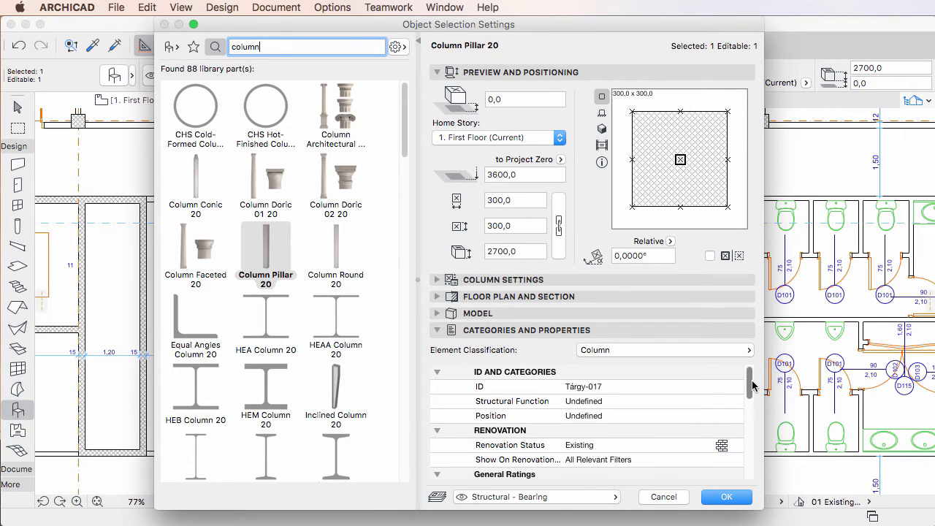
{"action": "left_click_drag", "start_coordinate": [752, 382], "coordinate": [753, 453]}
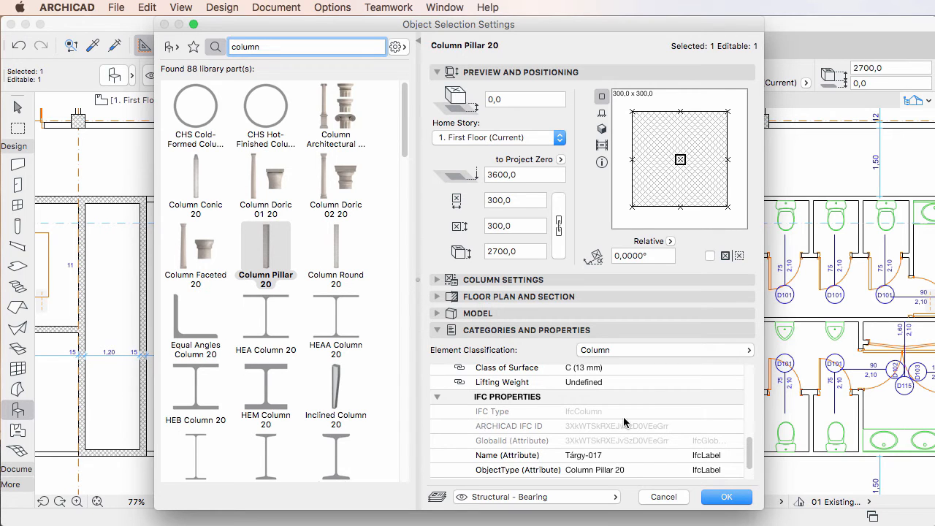
Leave the column settings unchanged and select the chair at the lower table instead.
{"action": "left_click", "coordinate": [664, 497]}
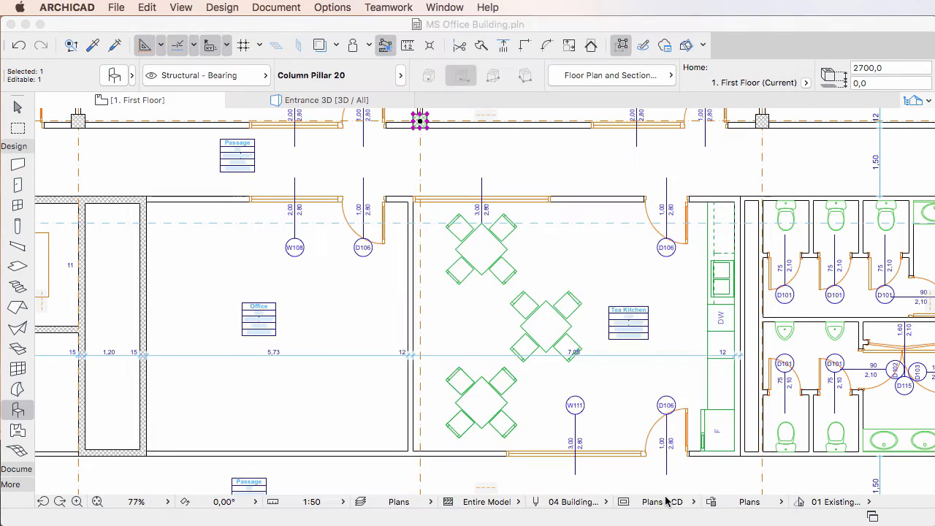
{"action": "key", "text": "Escape"}
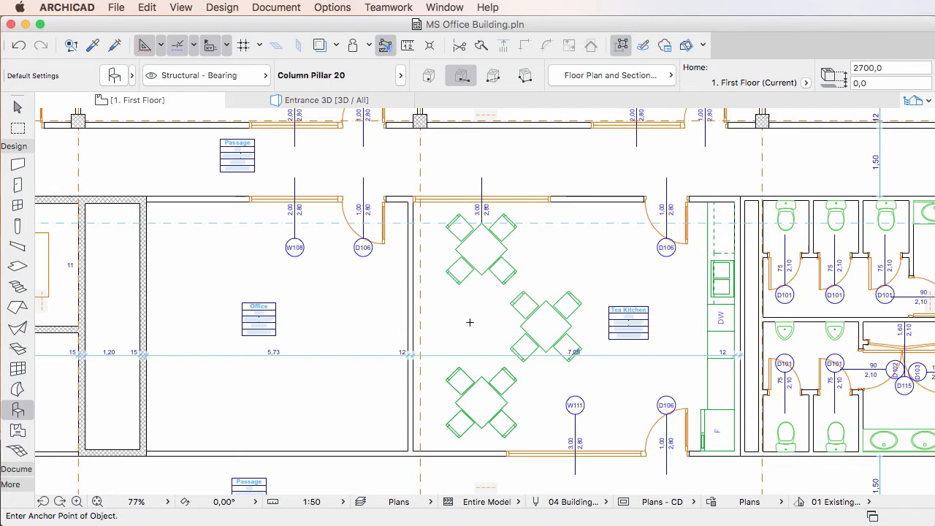
{"action": "left_click", "coordinate": [461, 380], "text": "shift"}
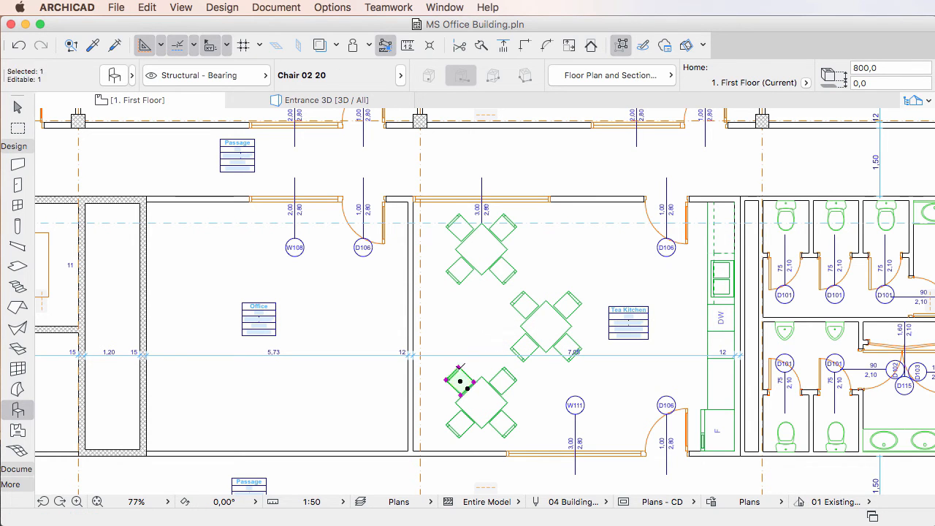
{"action": "left_click", "coordinate": [113, 7]}
{"action": "mouse_move", "coordinate": [168, 215]}
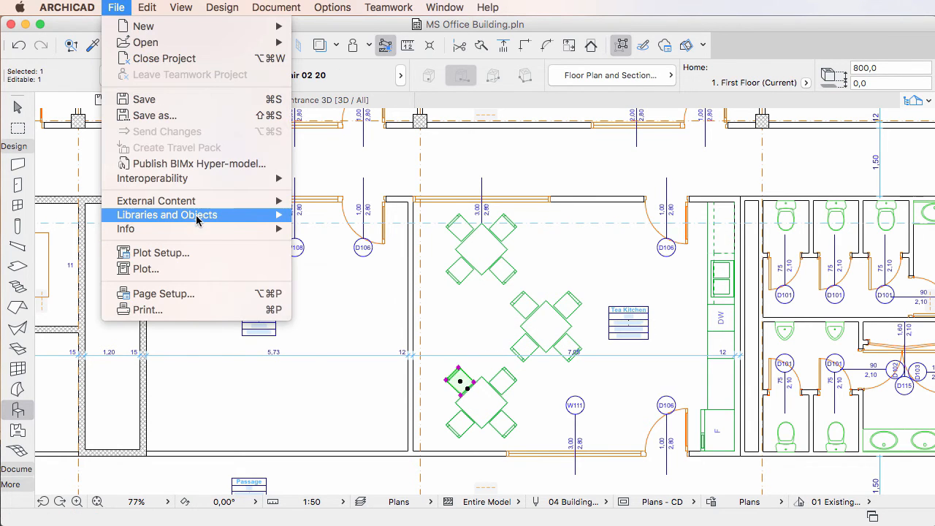
{"action": "left_click", "coordinate": [396, 329]}
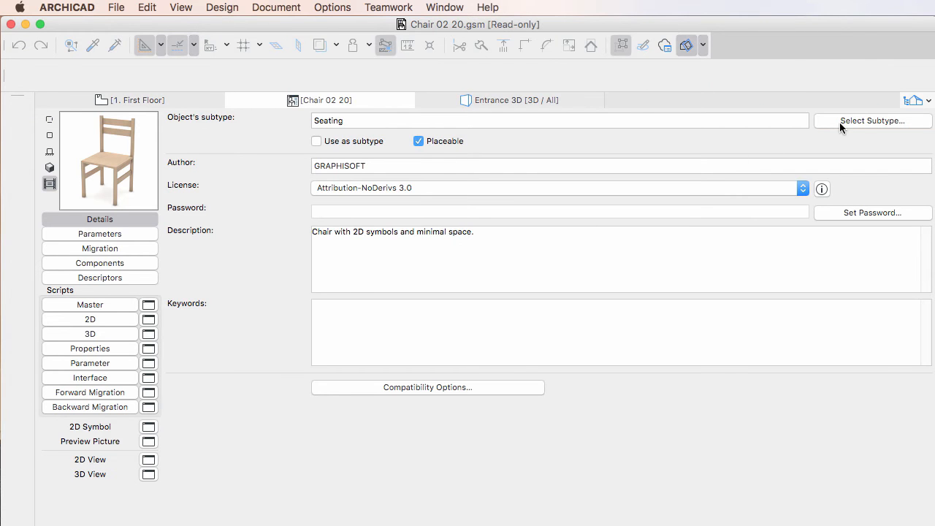
{"action": "left_click", "coordinate": [840, 122]}
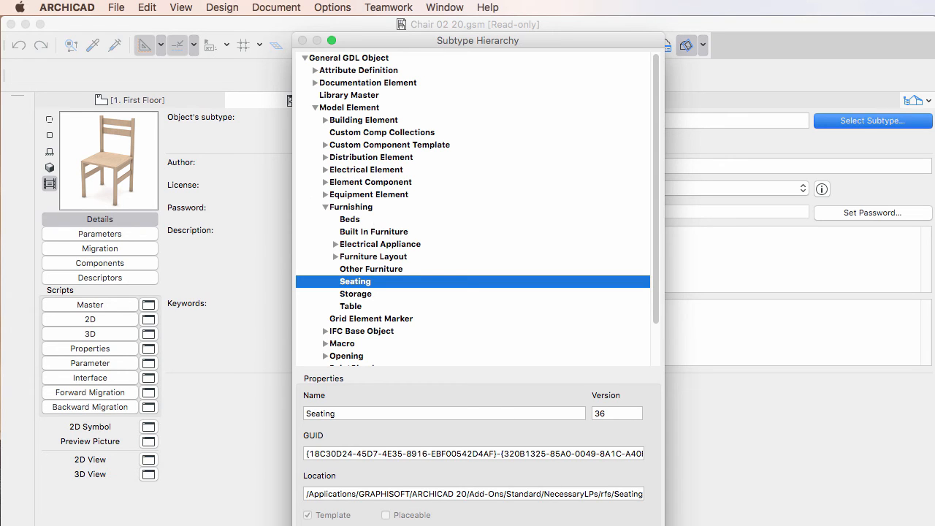
{"action": "key", "text": "Return"}
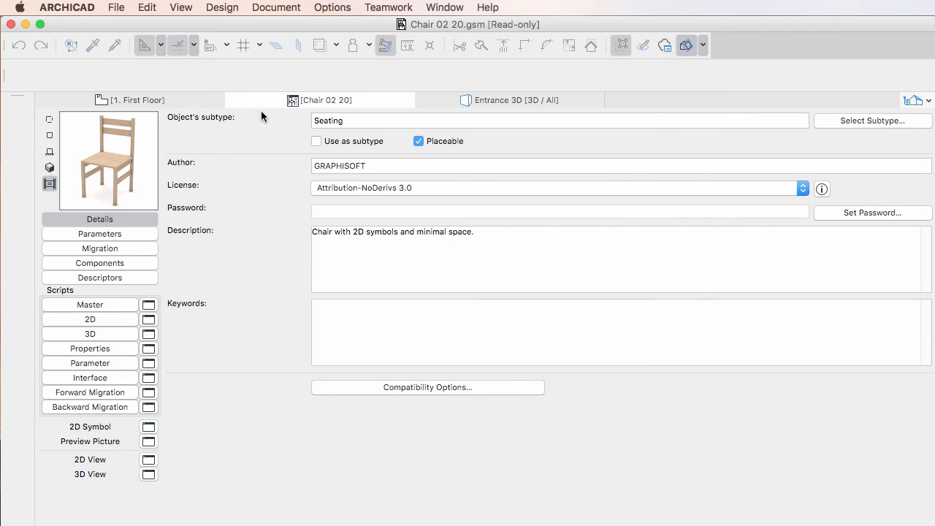
{"action": "left_click", "coordinate": [231, 100]}
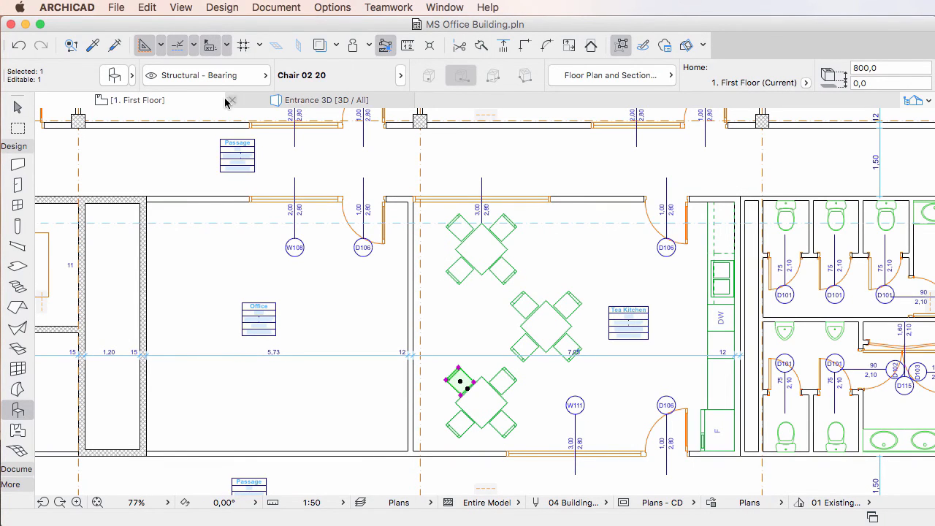
Review Chair 02 20's Element Classification and keep it as Furniture.
{"action": "left_click", "coordinate": [114, 79]}
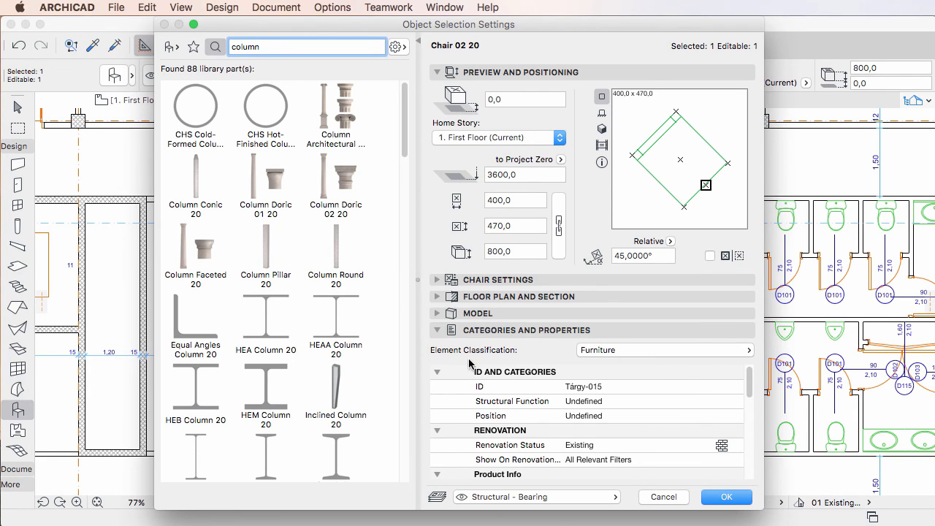
{"action": "left_click", "coordinate": [727, 354]}
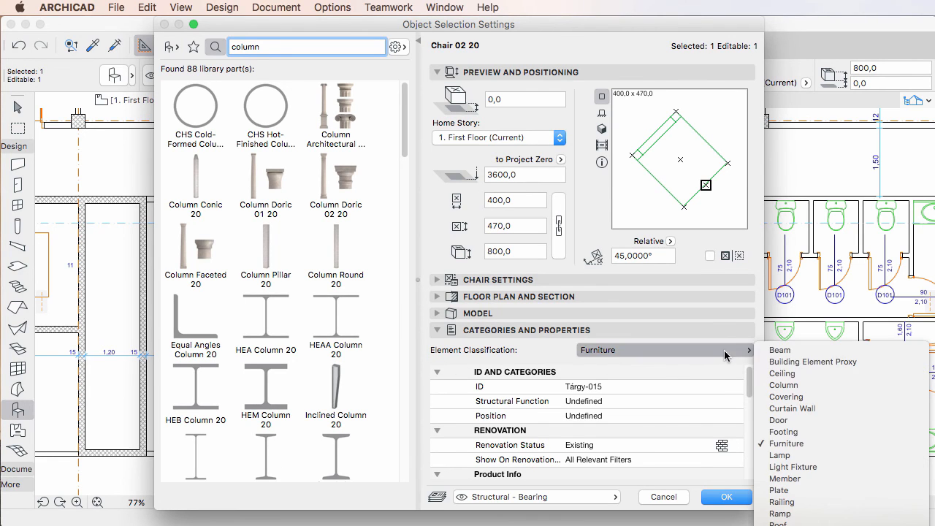
{"action": "left_click", "coordinate": [824, 448]}
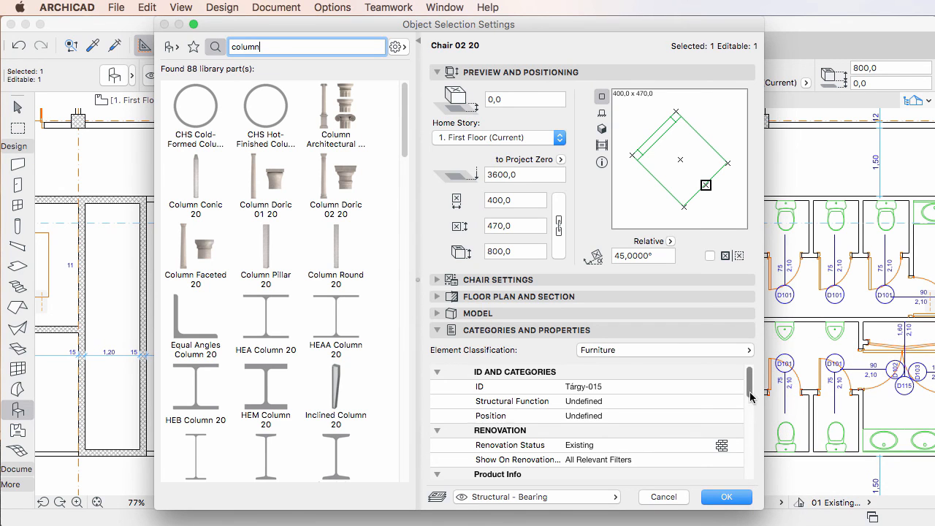
{"action": "left_click_drag", "start_coordinate": [750, 384], "coordinate": [752, 457]}
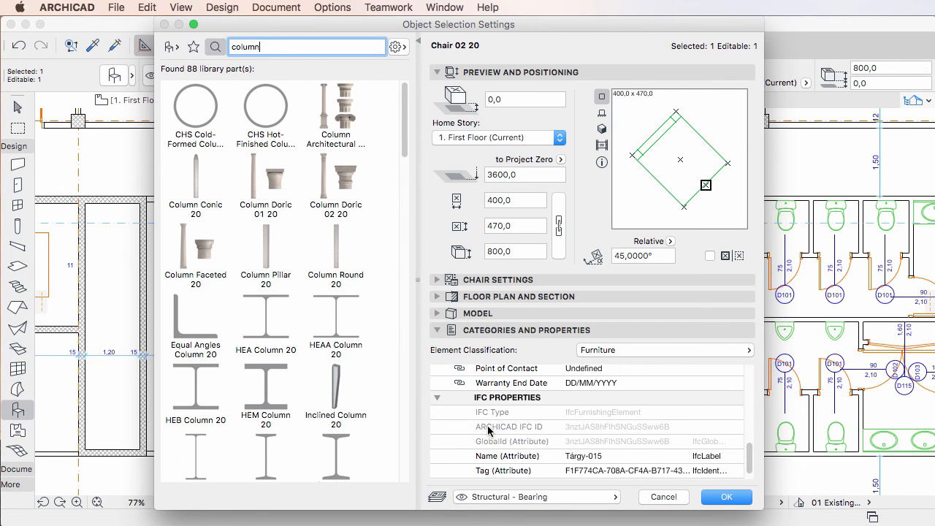